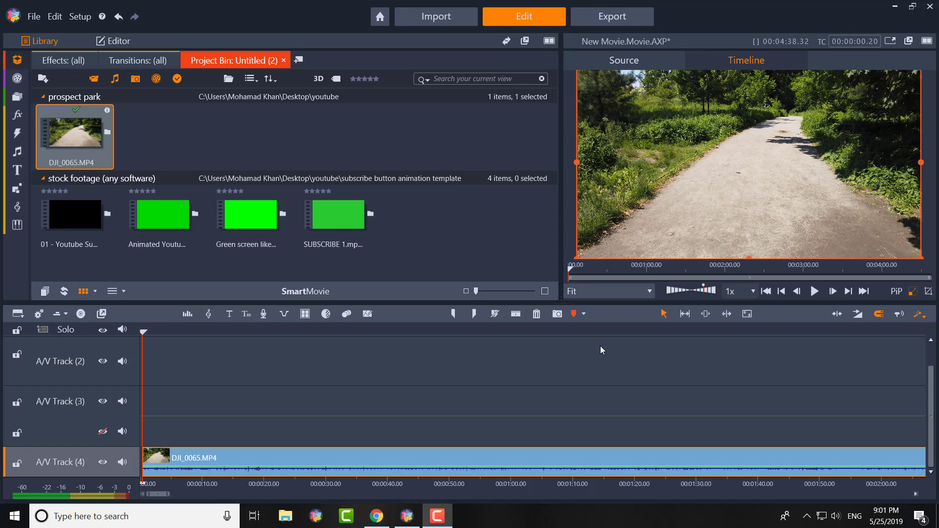
Step: Play the park video preview, then load and play the animated like-button clip
{"action": "left_click", "coordinate": [815, 296]}
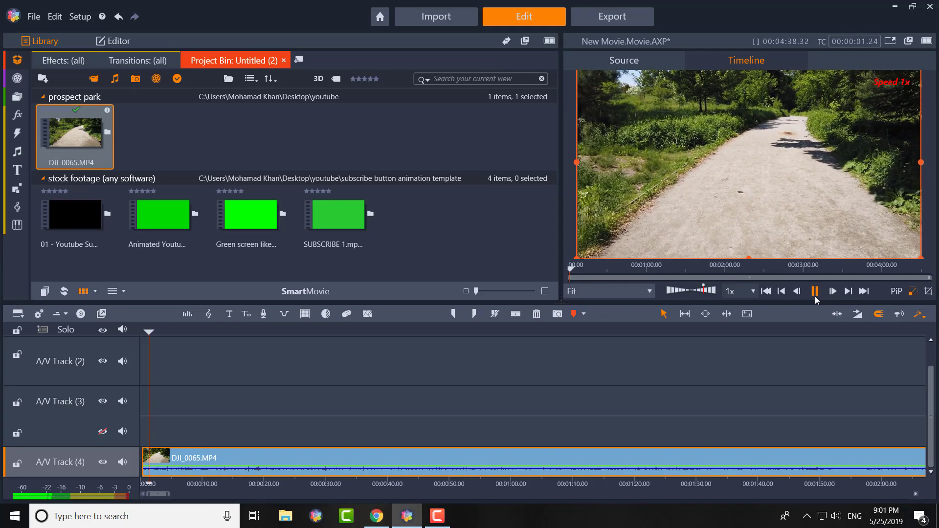
{"action": "left_click", "coordinate": [815, 295]}
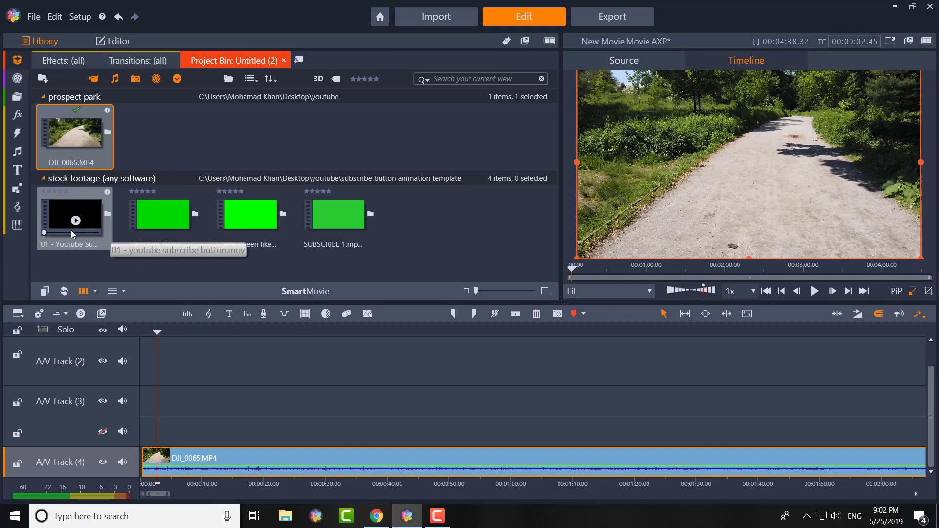
{"action": "left_click", "coordinate": [151, 219]}
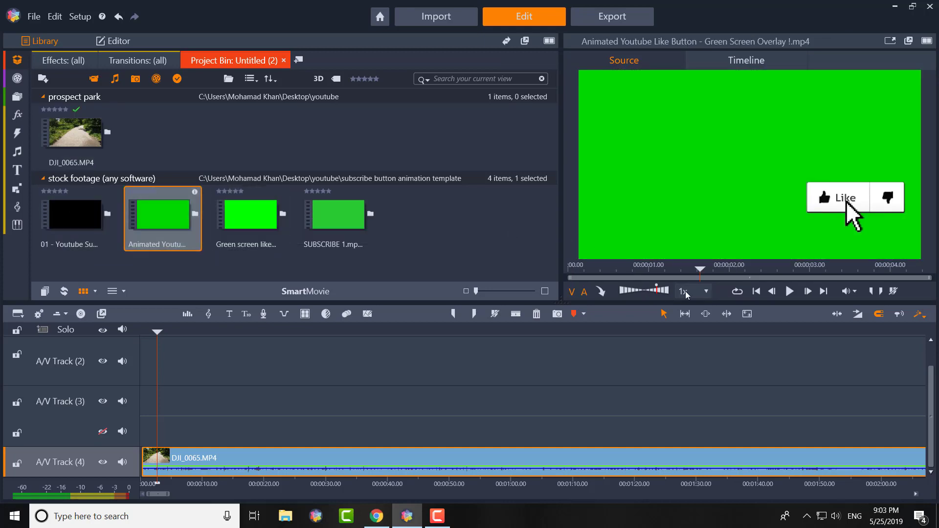
{"action": "left_click", "coordinate": [788, 294]}
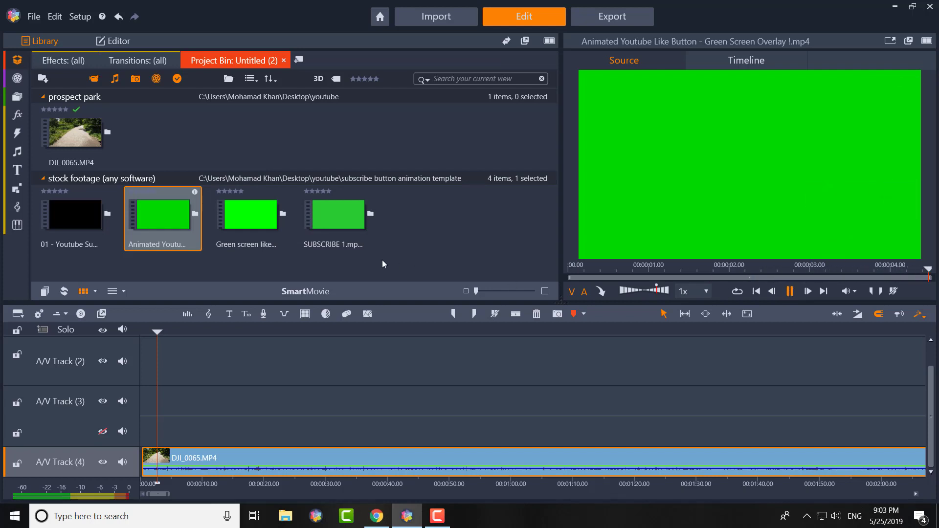
Step: Preview the green-screen like button clip, then load and play SUBSCRIBE 1.mp4
{"action": "left_click", "coordinate": [237, 210]}
{"action": "key", "text": "space"}
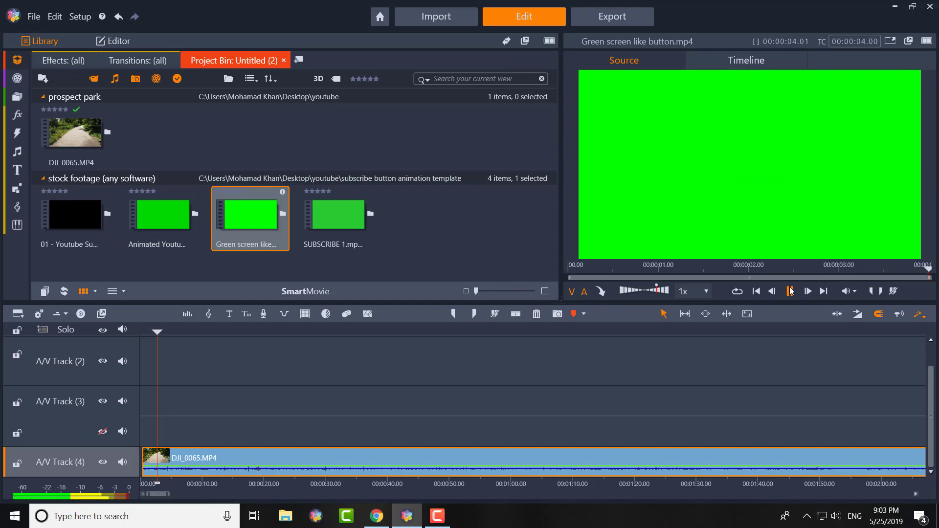
{"action": "left_click", "coordinate": [790, 291]}
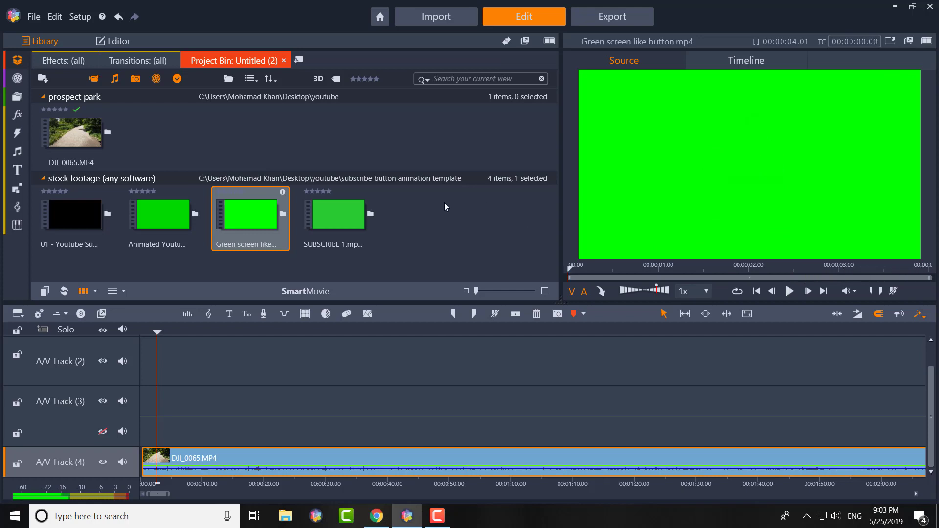
{"action": "left_click", "coordinate": [351, 211]}
{"action": "left_click", "coordinate": [790, 291]}
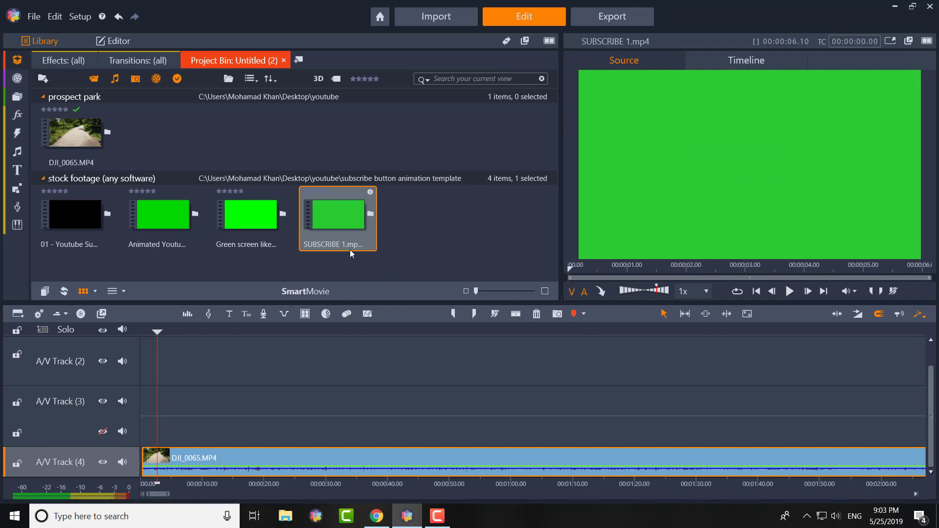
Step: Place SUBSCRIBE 1.mp4 on A/V Track (3) above the park video and delete the empty track
{"action": "left_click_drag", "start_coordinate": [340, 231], "coordinate": [245, 407]}
{"action": "left_click", "coordinate": [48, 436]}
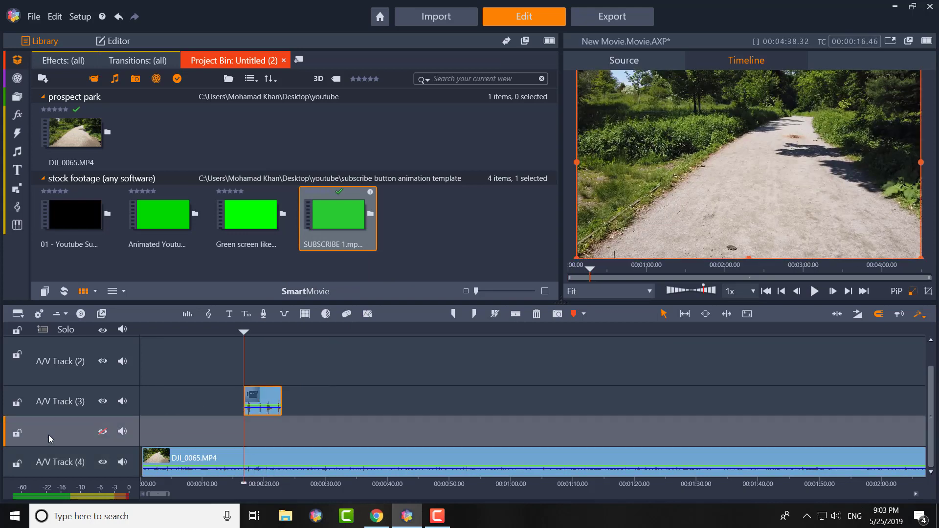
{"action": "right_click", "coordinate": [48, 436]}
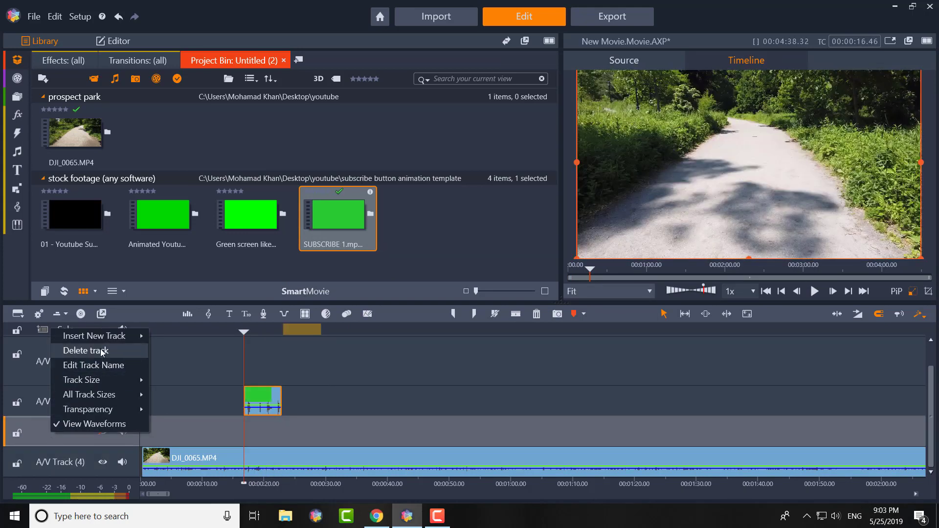
{"action": "left_click", "coordinate": [78, 351]}
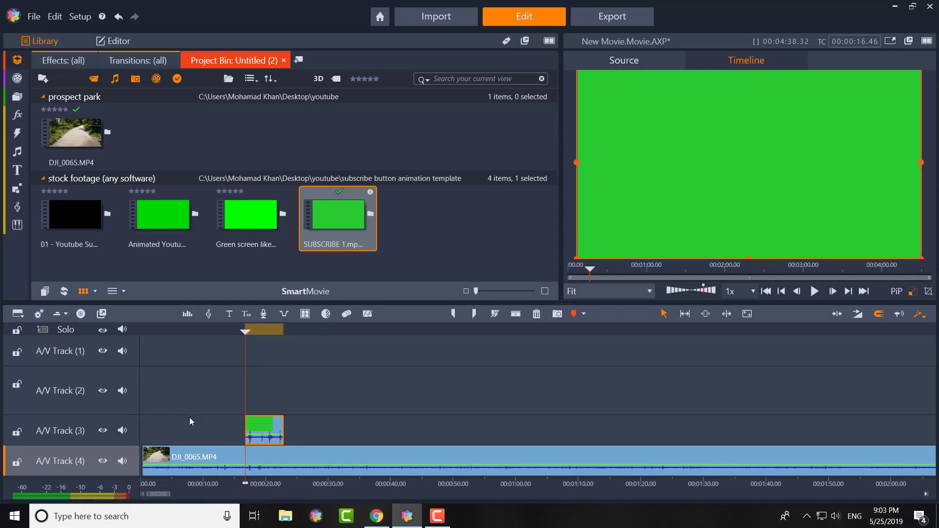
Step: Play the timeline from just before the Subscribe clip to check it
{"action": "left_click", "coordinate": [232, 334]}
{"action": "left_click", "coordinate": [813, 291]}
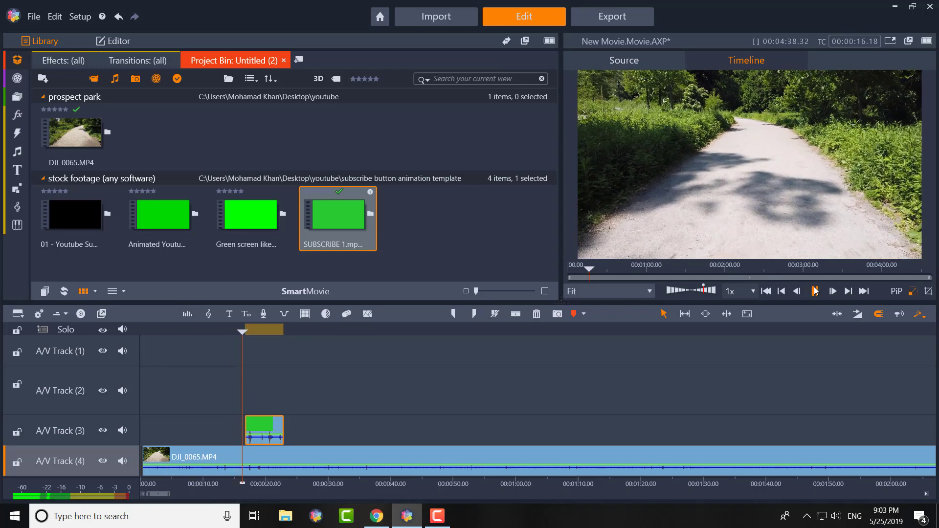
{"action": "left_click", "coordinate": [815, 291]}
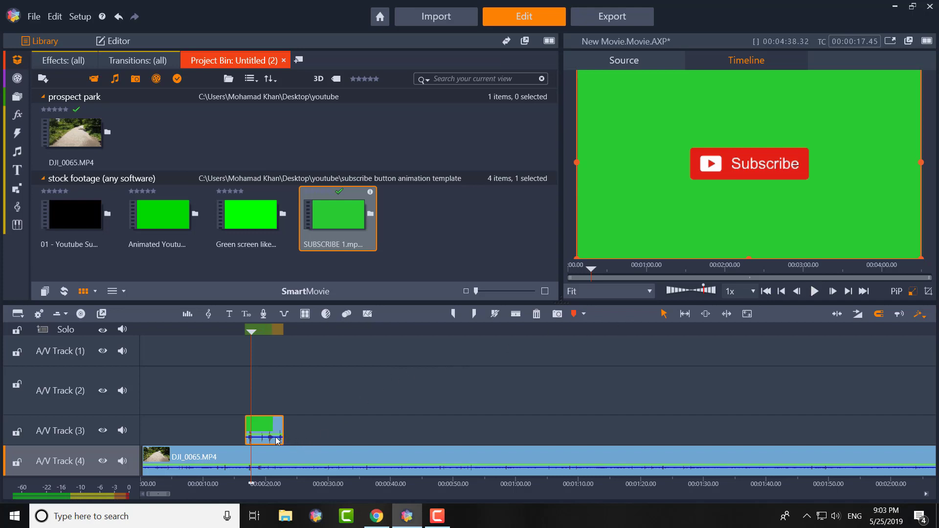
Step: Apply the StudioChromaKeyer keyer effect to the Subscribe clip
{"action": "left_click", "coordinate": [130, 41]}
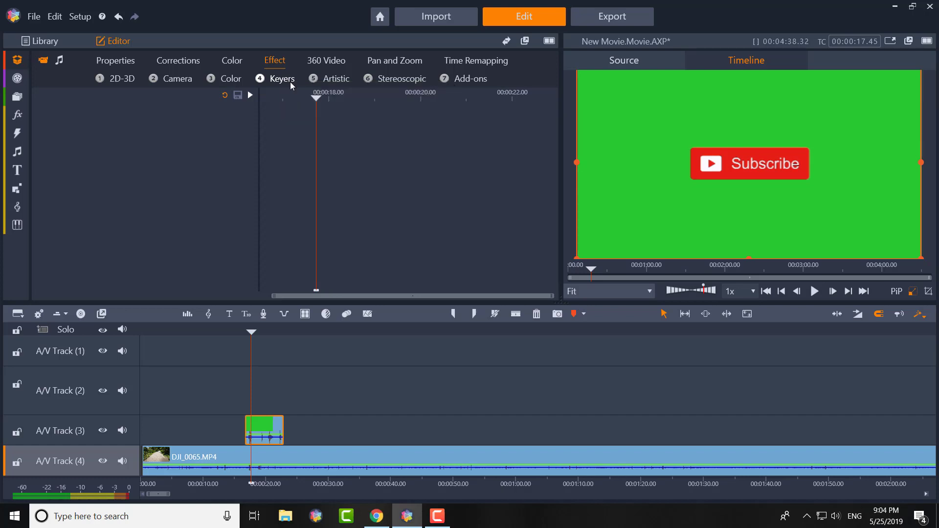
{"action": "left_click", "coordinate": [291, 83]}
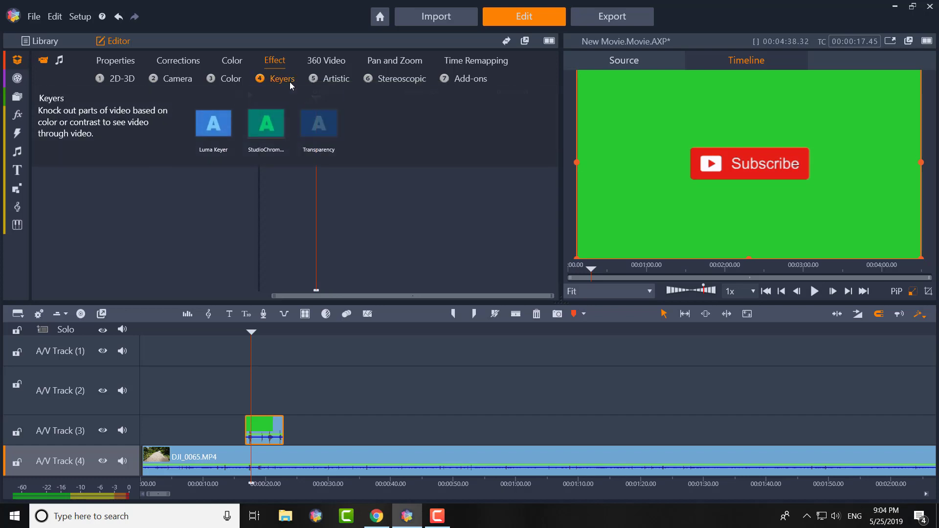
{"action": "left_click", "coordinate": [264, 118]}
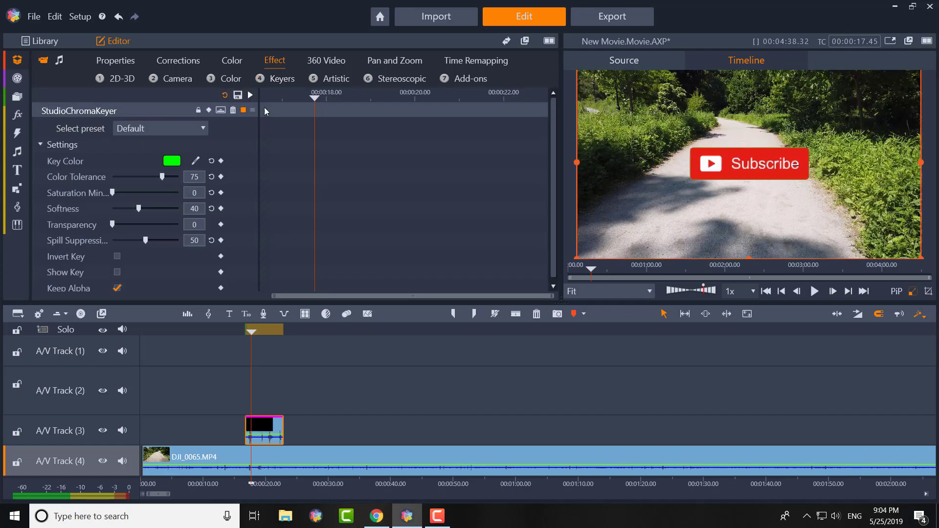
{"action": "left_click", "coordinate": [286, 80]}
Step: Play the keyed Subscribe overlay through its animation, then return the playhead to the start
{"action": "left_click", "coordinate": [815, 292]}
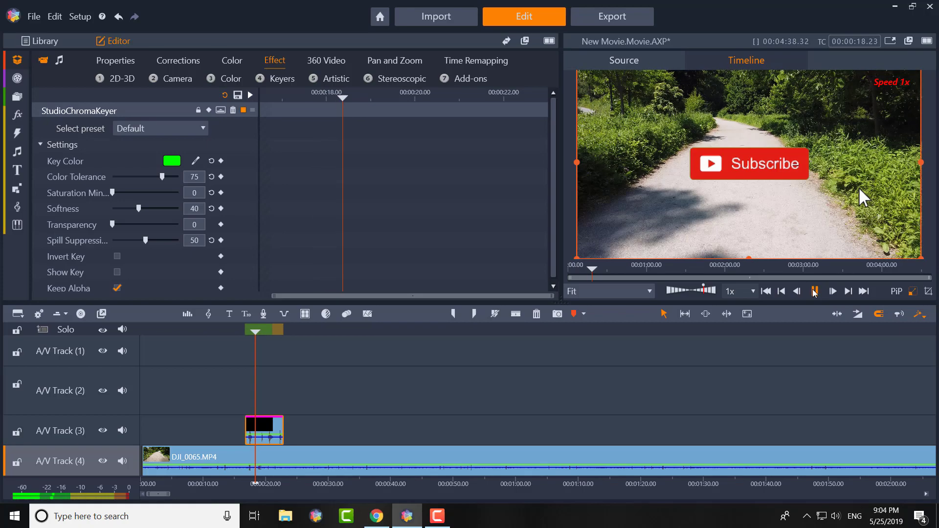
{"action": "left_click", "coordinate": [815, 293]}
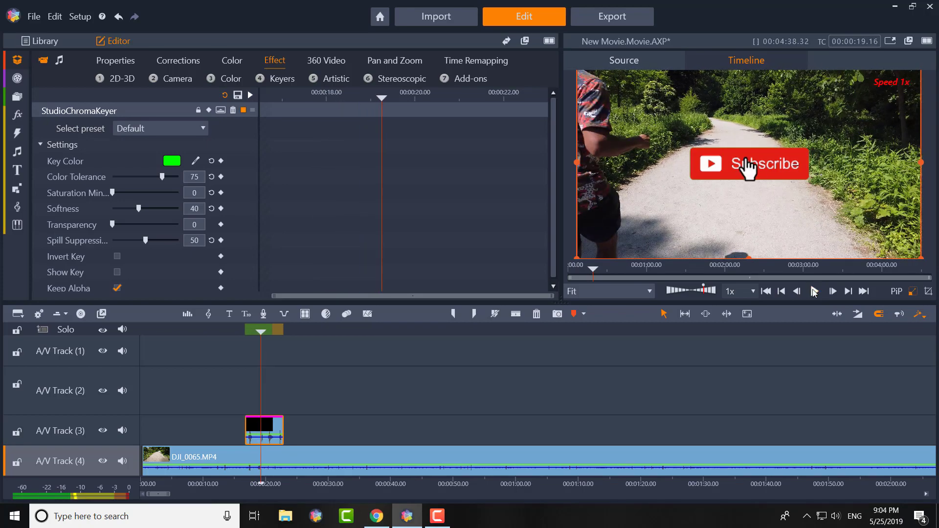
{"action": "left_click", "coordinate": [814, 292]}
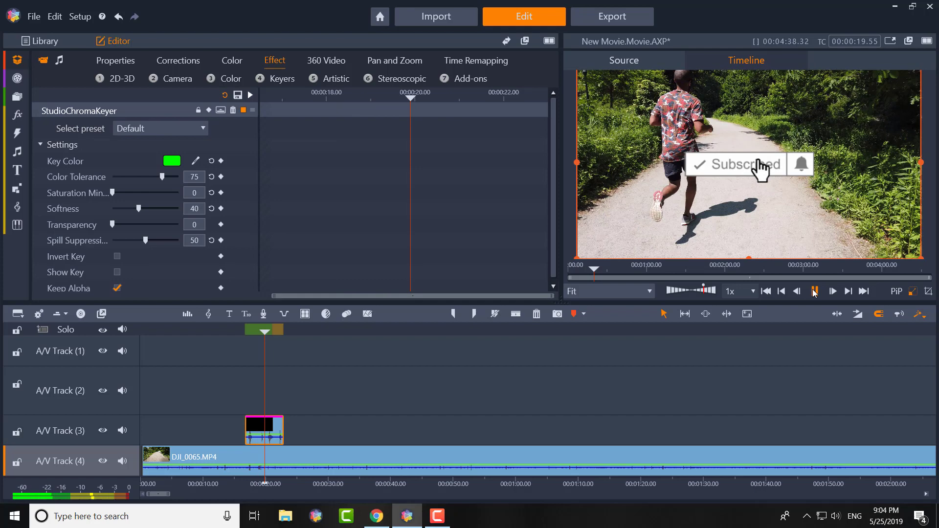
{"action": "left_click", "coordinate": [815, 292]}
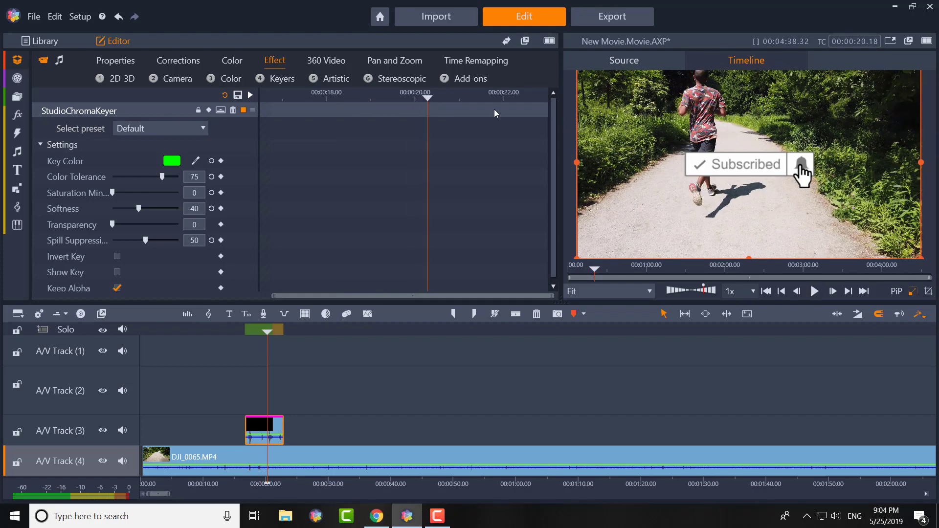
{"action": "key", "text": "Home"}
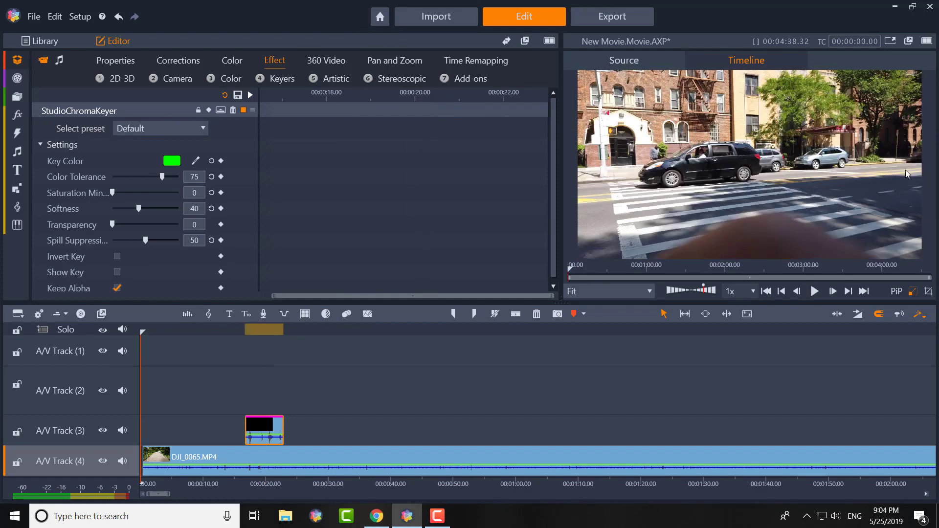
Step: Shrink the keyed Subscribe overlay and move it into the lower-left corner
{"action": "left_click", "coordinate": [269, 332]}
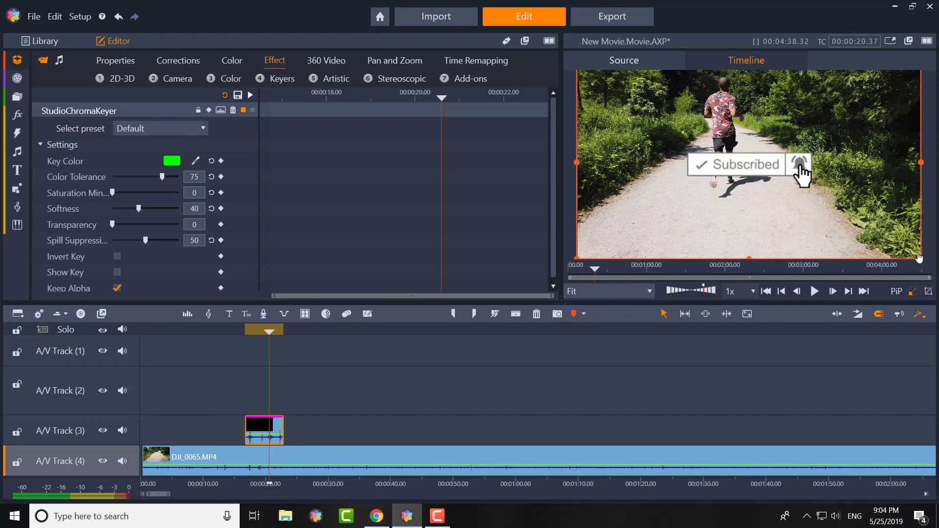
{"action": "left_click_drag", "start_coordinate": [922, 258], "coordinate": [852, 236]}
{"action": "left_click_drag", "start_coordinate": [810, 161], "coordinate": [841, 196]}
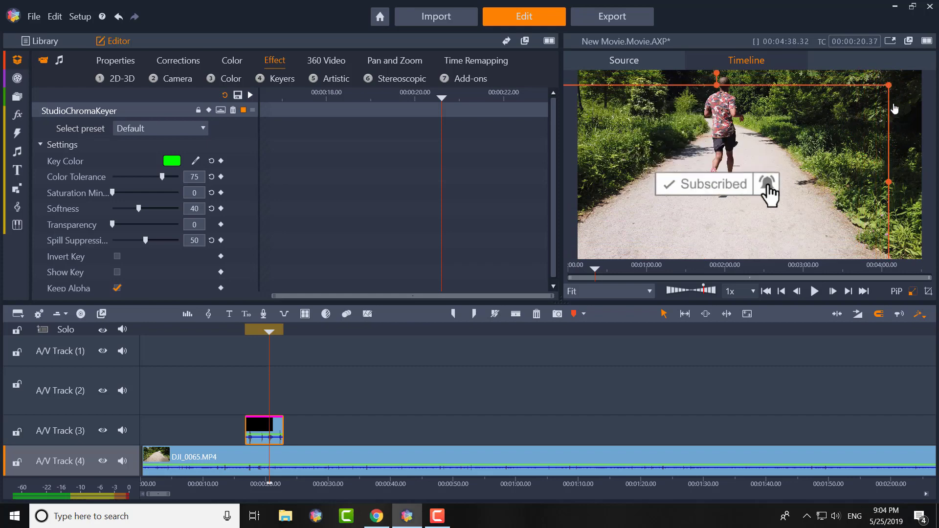
{"action": "left_click_drag", "start_coordinate": [889, 93], "coordinate": [682, 210]}
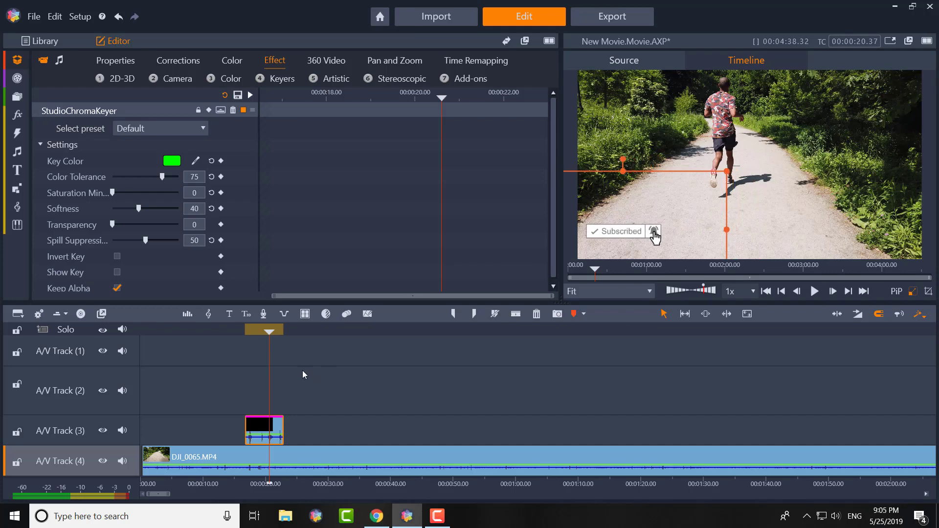
Step: Play from about 15 seconds to check the repositioned overlay
{"action": "left_click", "coordinate": [238, 331]}
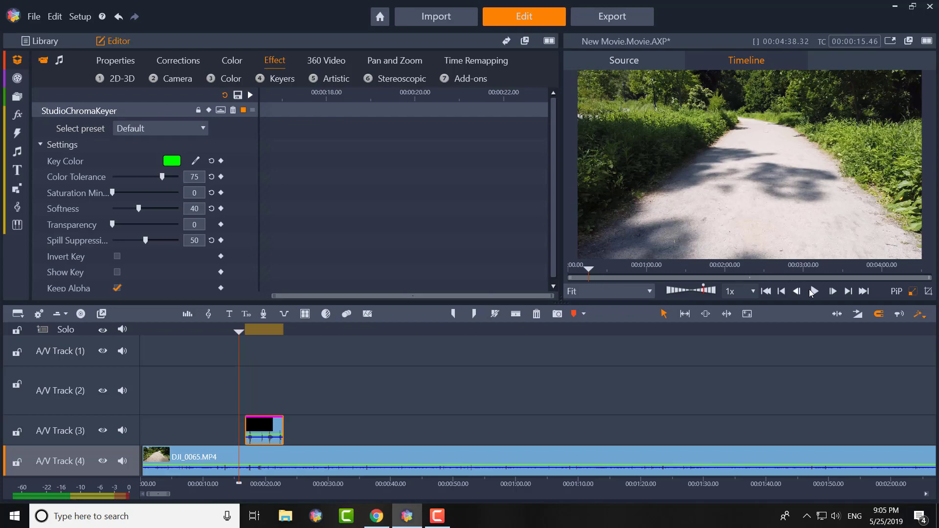
{"action": "left_click", "coordinate": [814, 292]}
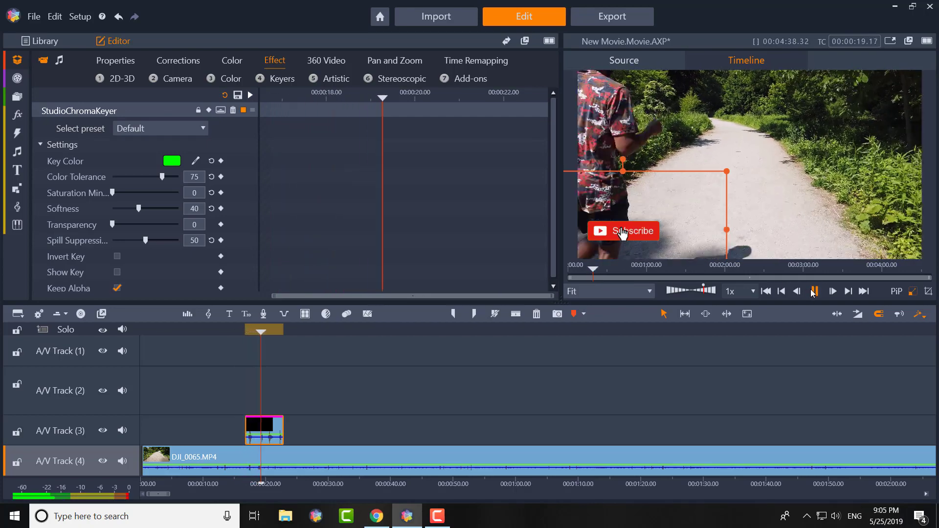
{"action": "left_click", "coordinate": [814, 292]}
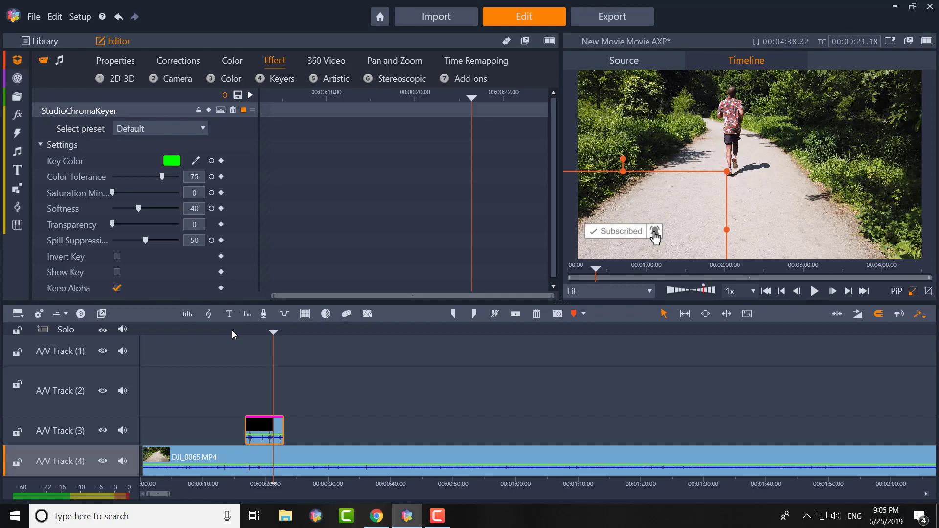
Step: Detach the Subscribe overlay clip's audio into its own clip
{"action": "left_click", "coordinate": [246, 331]}
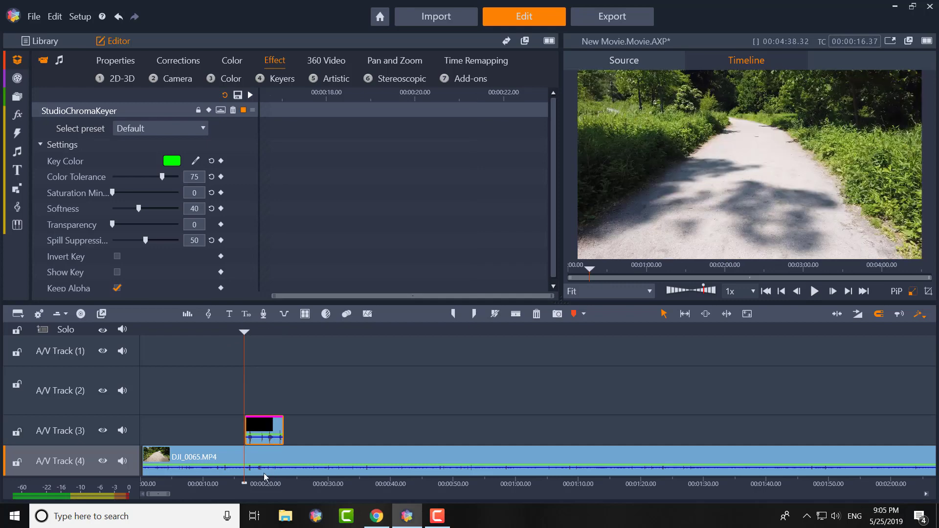
{"action": "right_click", "coordinate": [268, 436]}
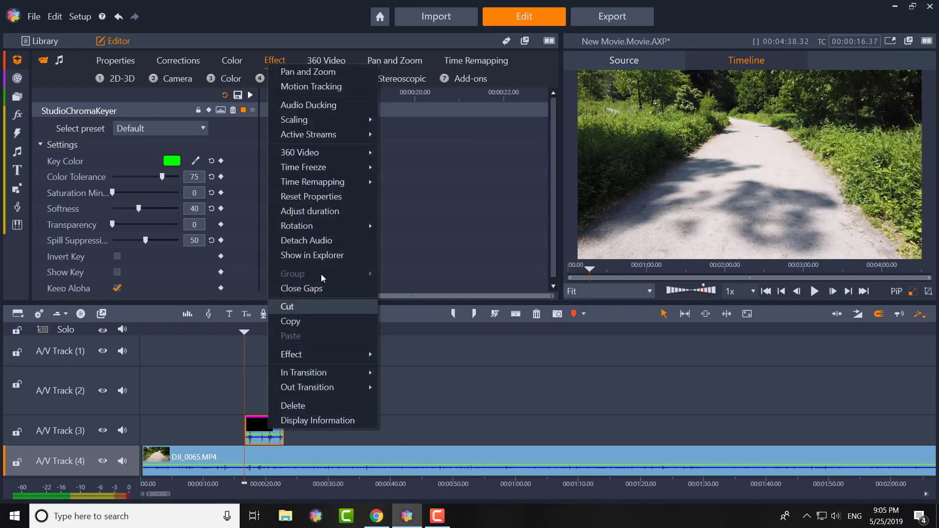
{"action": "left_click", "coordinate": [326, 235]}
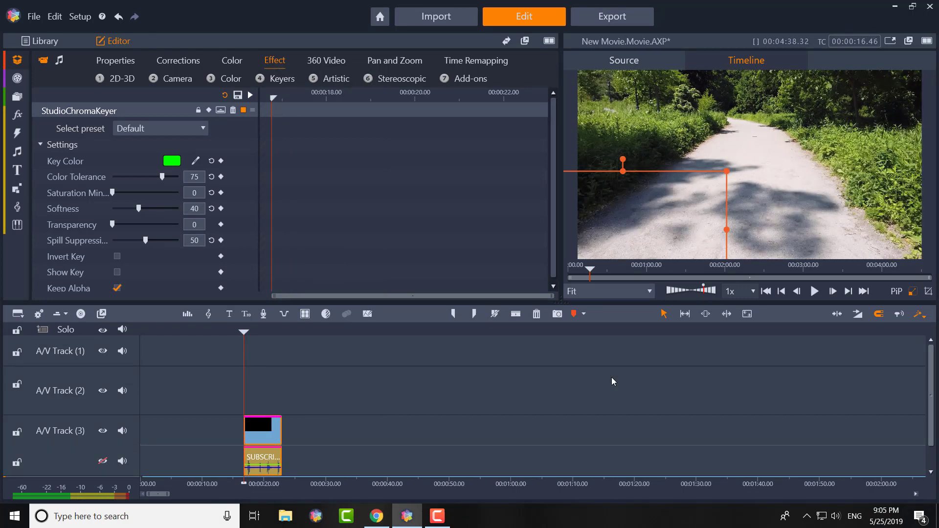
{"action": "left_click_drag", "start_coordinate": [927, 389], "coordinate": [926, 410]}
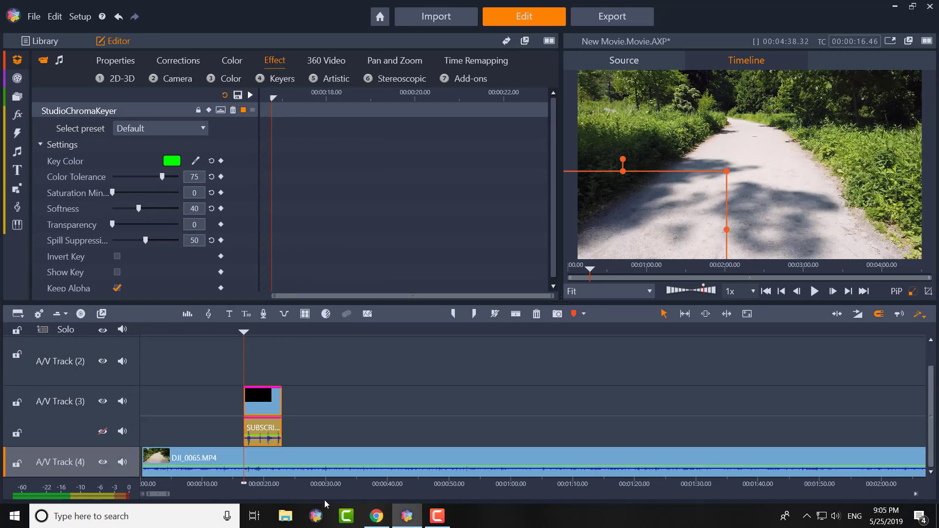
Step: Lower the detached audio's volume in the Channel Mixer and replay from about 13.5 seconds
{"action": "left_click", "coordinate": [273, 429]}
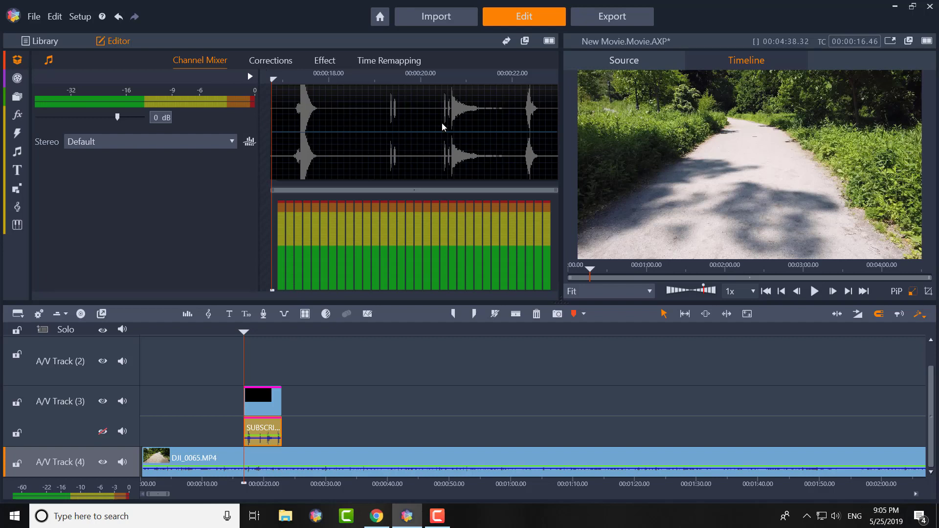
{"action": "left_click_drag", "start_coordinate": [117, 118], "coordinate": [71, 121]}
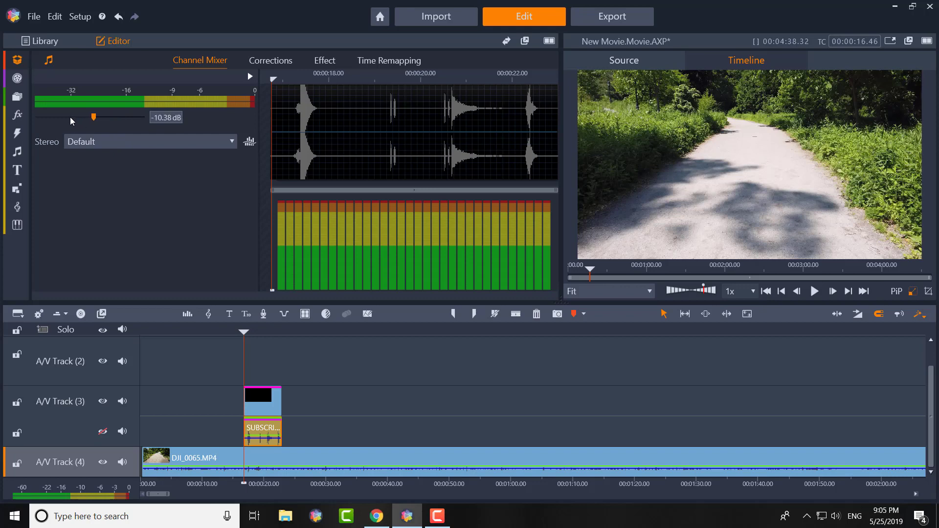
{"action": "left_click", "coordinate": [226, 328]}
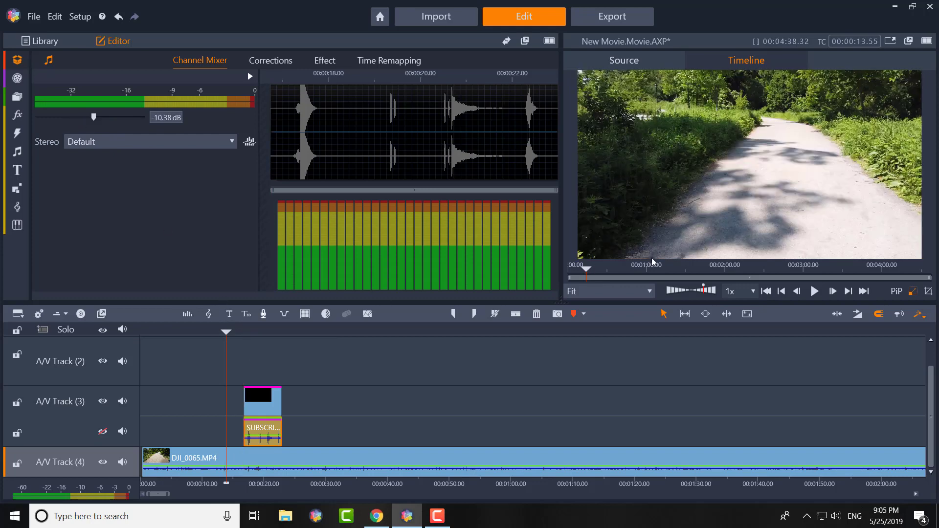
{"action": "left_click", "coordinate": [814, 292]}
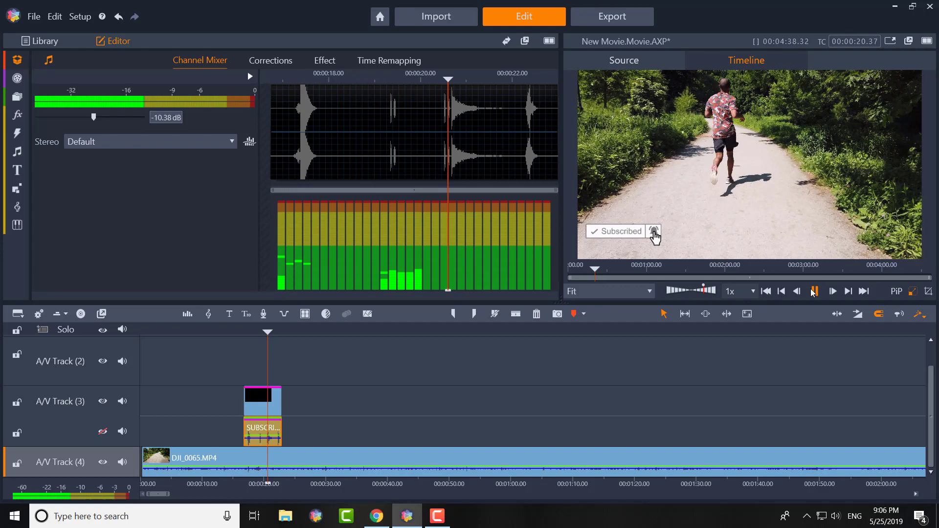
{"action": "left_click", "coordinate": [814, 292]}
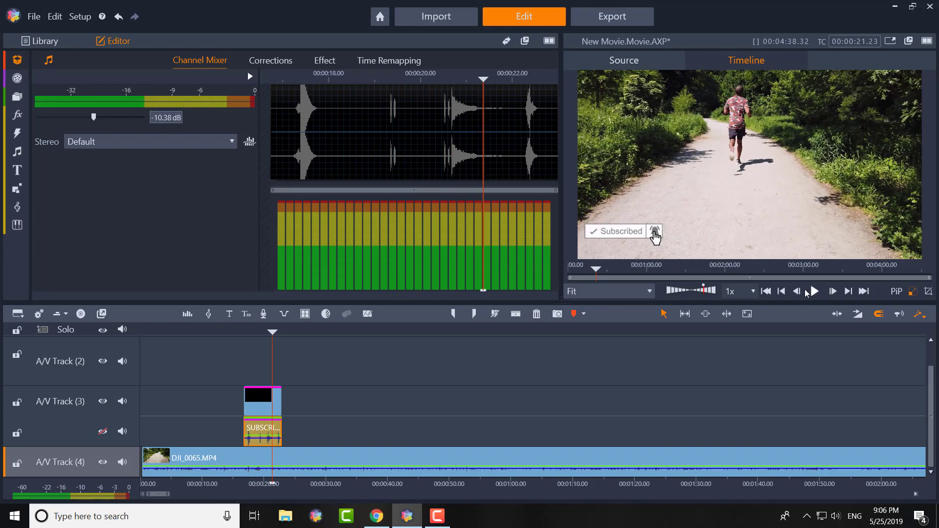
Step: Lower the overlay audio further to -14.66 dB and replay from about 14 seconds
{"action": "left_click_drag", "start_coordinate": [94, 118], "coordinate": [78, 123]}
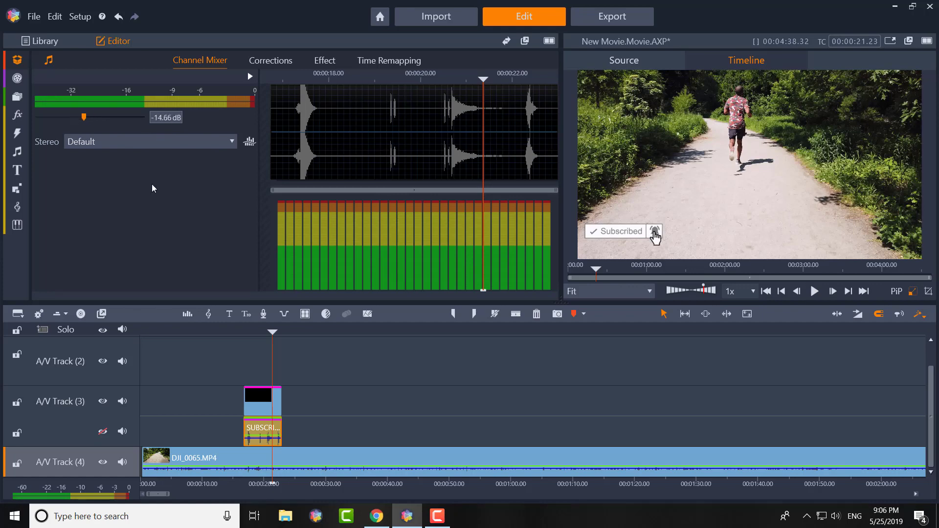
{"action": "left_click", "coordinate": [231, 333]}
{"action": "left_click", "coordinate": [813, 292]}
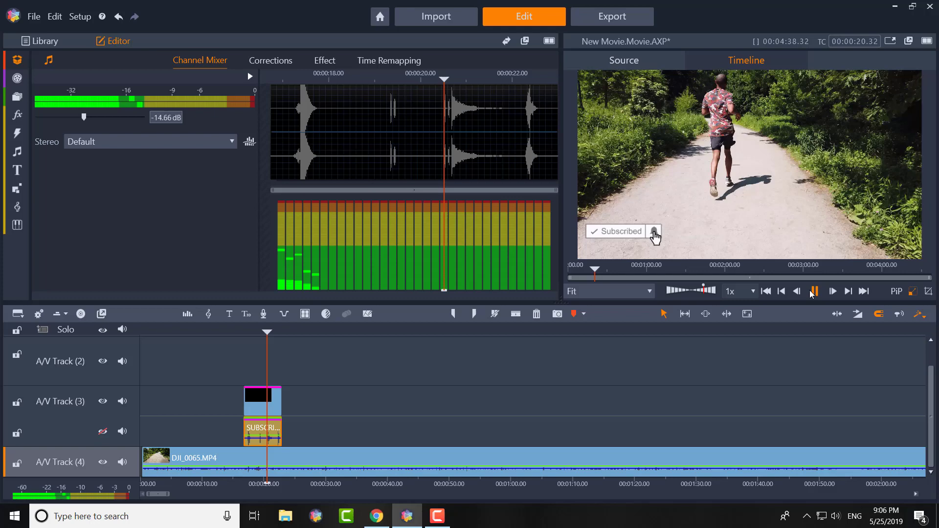
{"action": "left_click", "coordinate": [811, 292]}
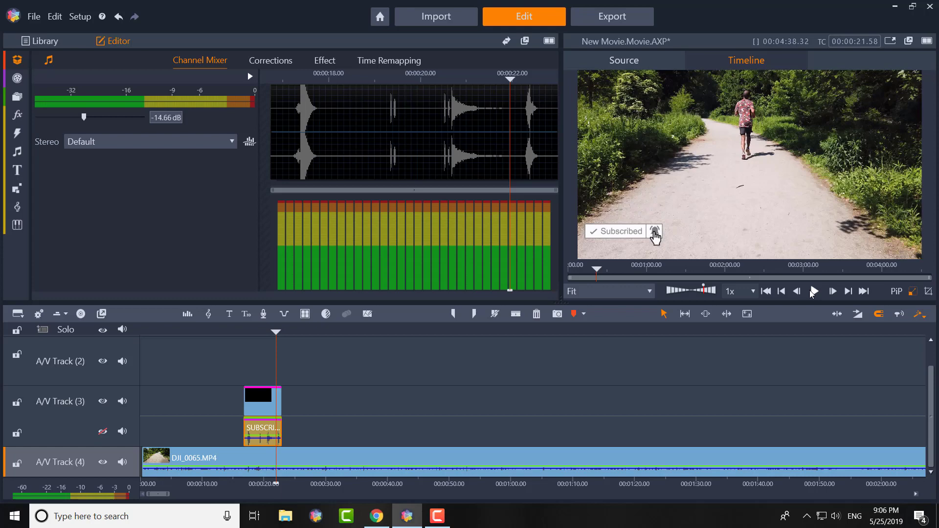
Step: Preview 'Green screen like button.mp4' and place it on A/V Track (3) at 1:00
{"action": "left_click", "coordinate": [63, 46]}
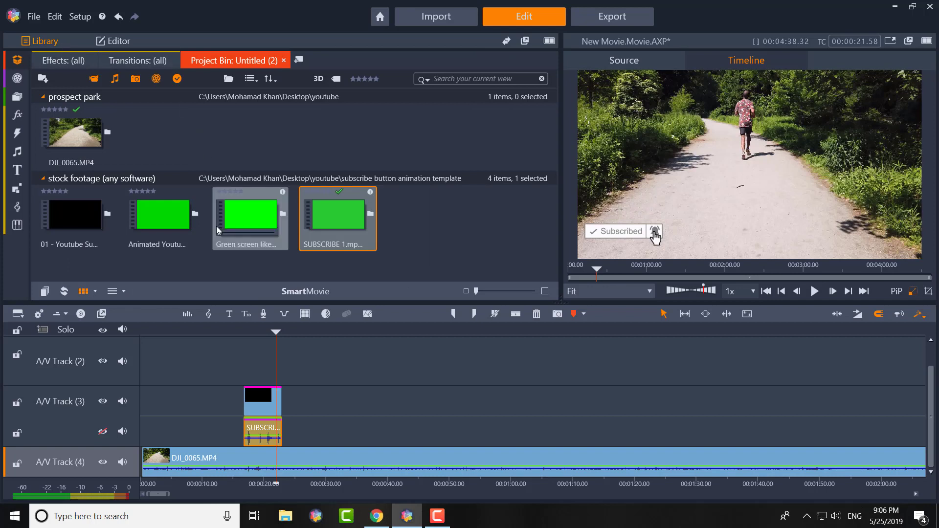
{"action": "left_click", "coordinate": [231, 212]}
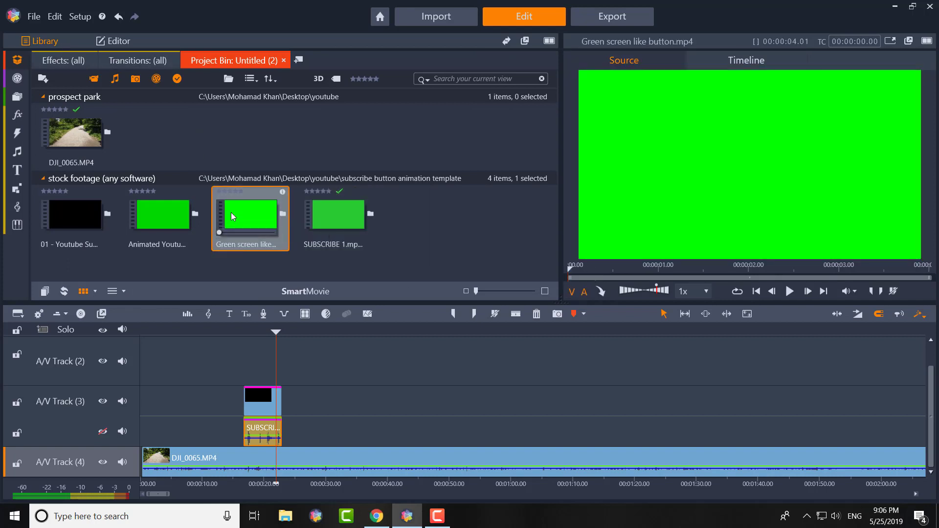
{"action": "left_click", "coordinate": [790, 292]}
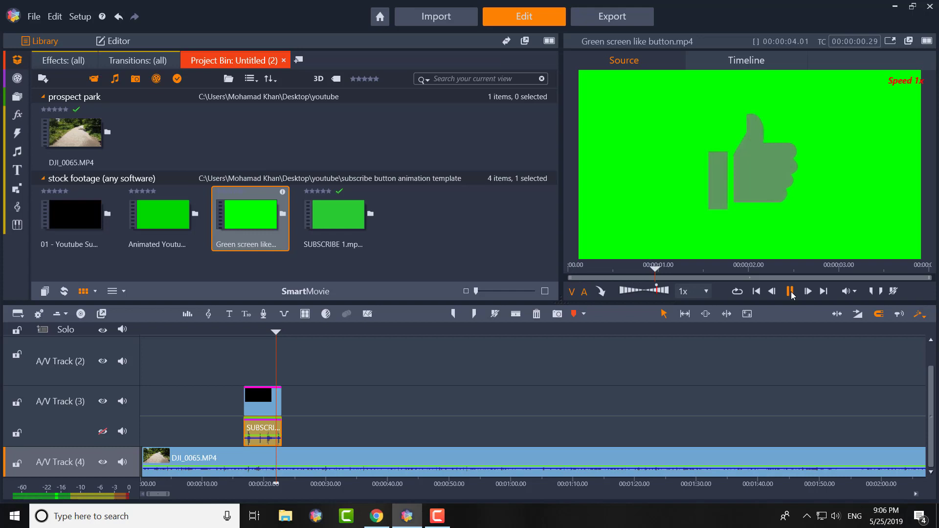
{"action": "left_click_drag", "start_coordinate": [249, 215], "coordinate": [523, 396]}
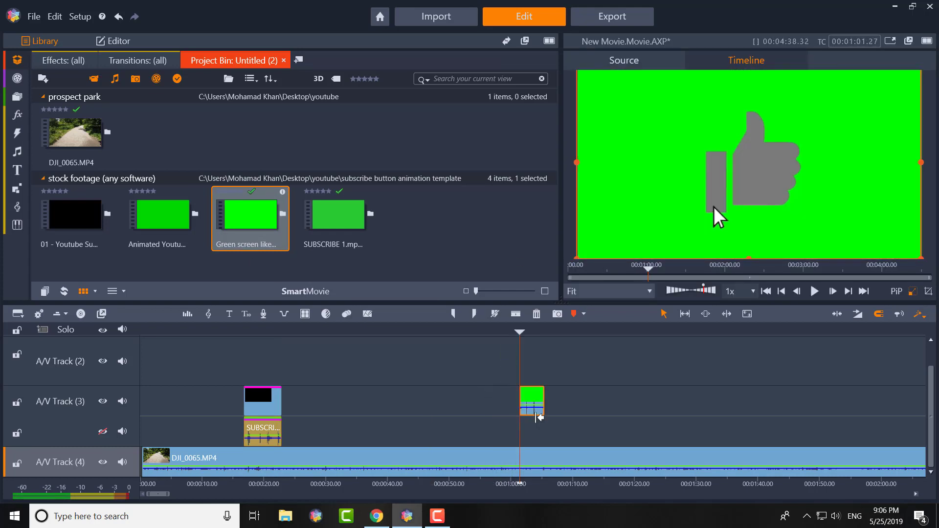
{"action": "left_click", "coordinate": [116, 43]}
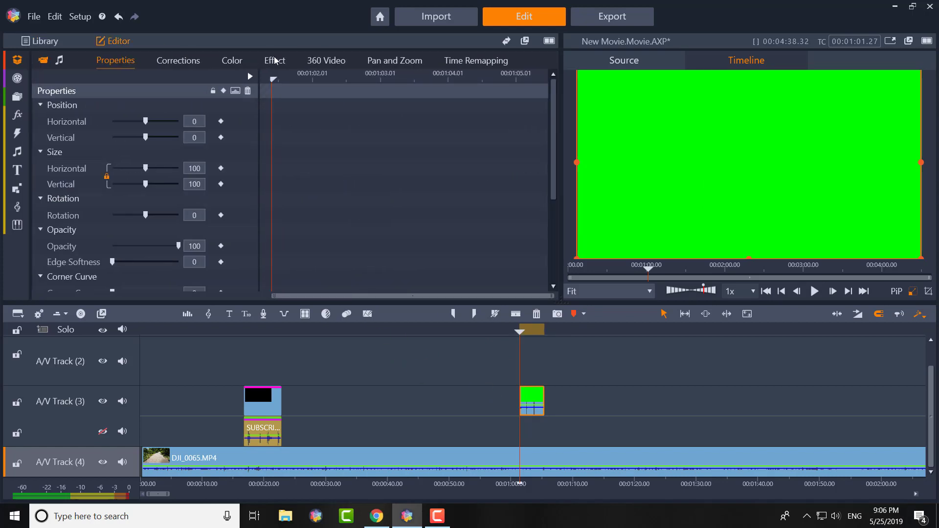
{"action": "left_click", "coordinate": [275, 60]}
{"action": "left_click", "coordinate": [279, 78]}
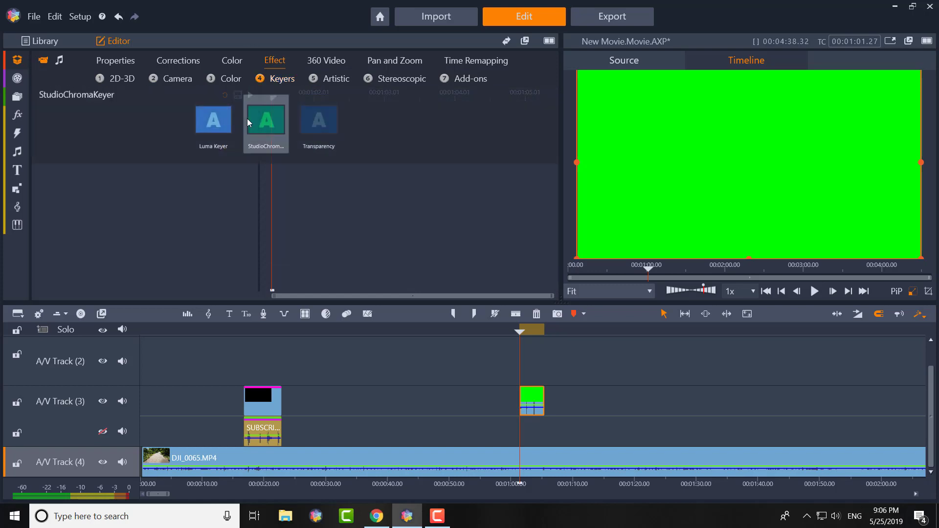
{"action": "left_click", "coordinate": [262, 126]}
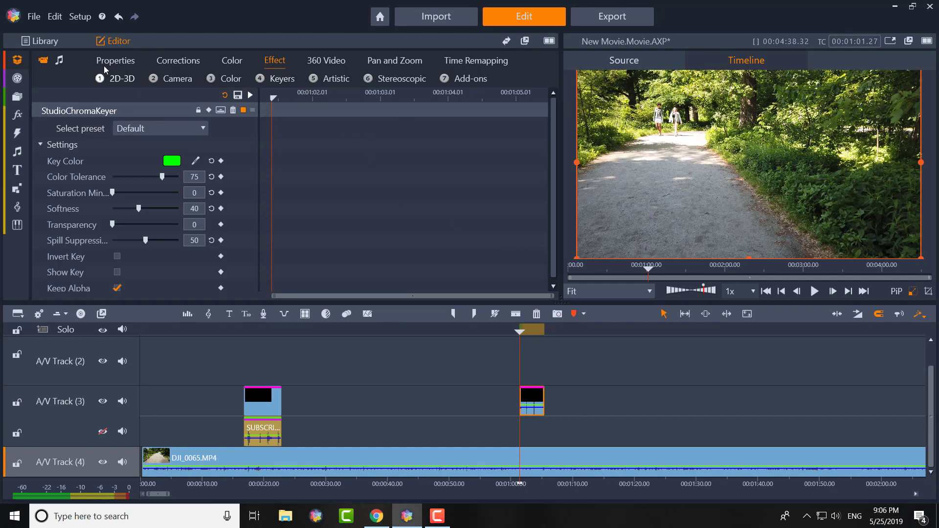
{"action": "left_click", "coordinate": [814, 292]}
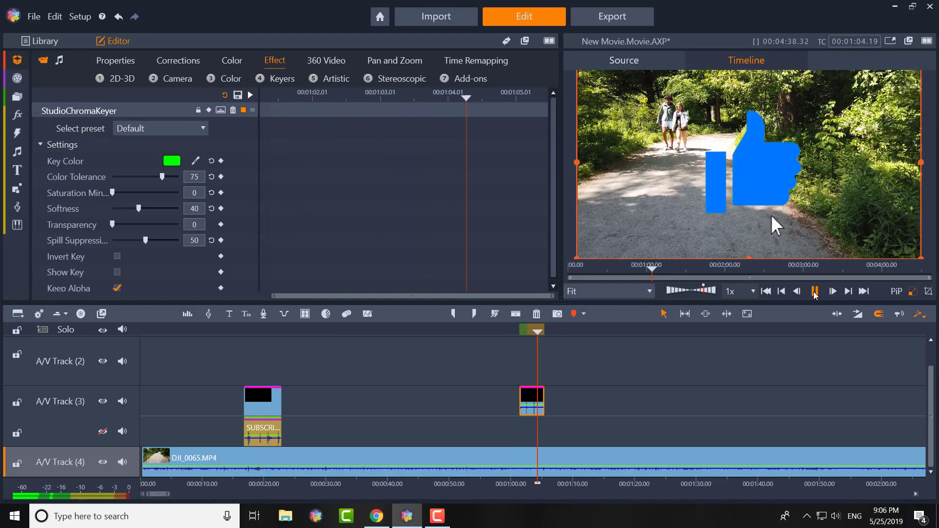
{"action": "left_click", "coordinate": [815, 291]}
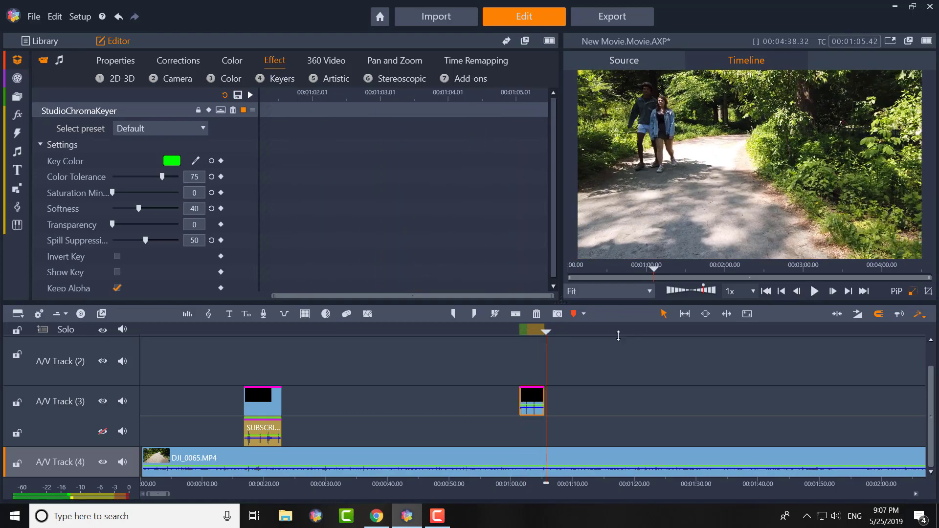
{"action": "left_click", "coordinate": [517, 331]}
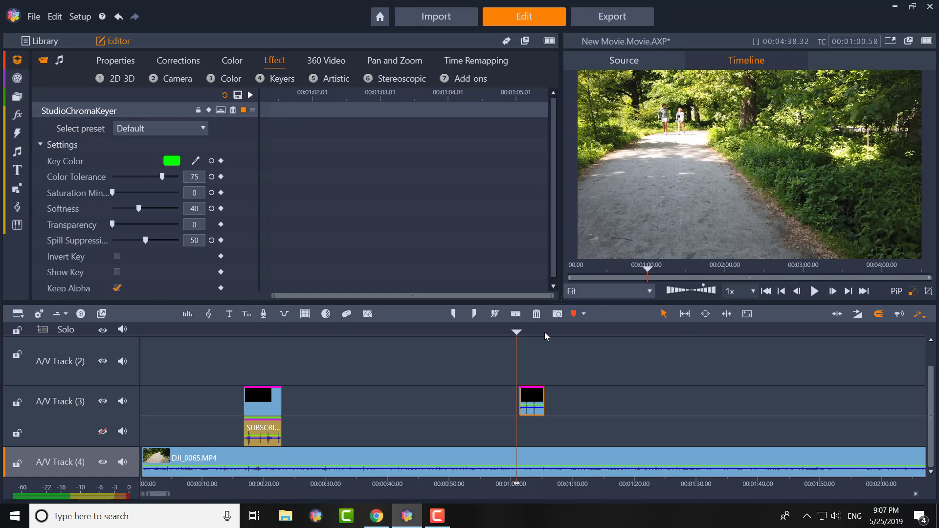
Step: Shrink the thumbs-up overlay on track 3 into a small box and play to check
{"action": "left_click", "coordinate": [531, 396]}
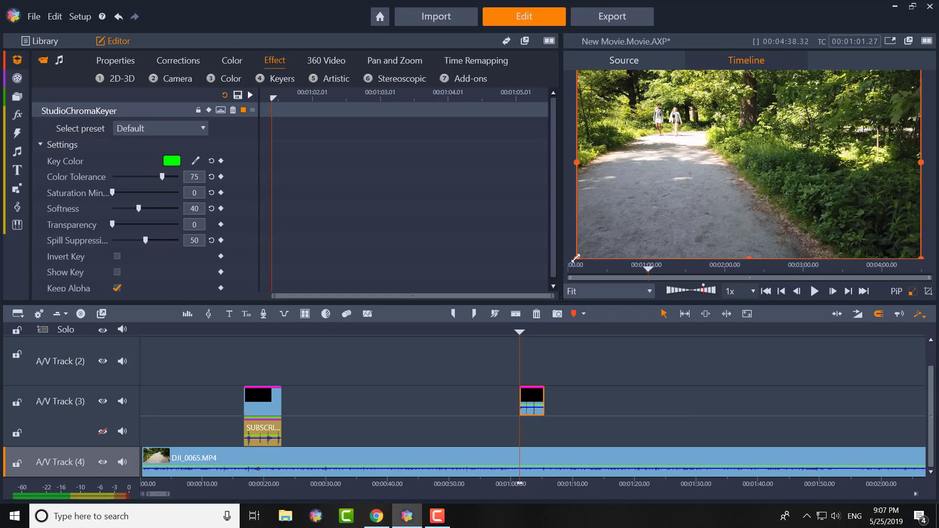
{"action": "left_click_drag", "start_coordinate": [576, 258], "coordinate": [777, 153]}
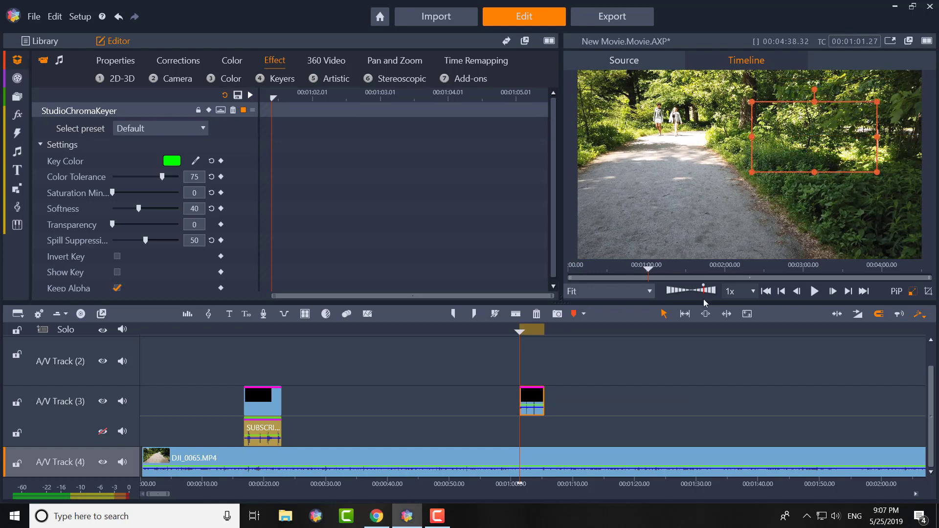
{"action": "left_click", "coordinate": [815, 291]}
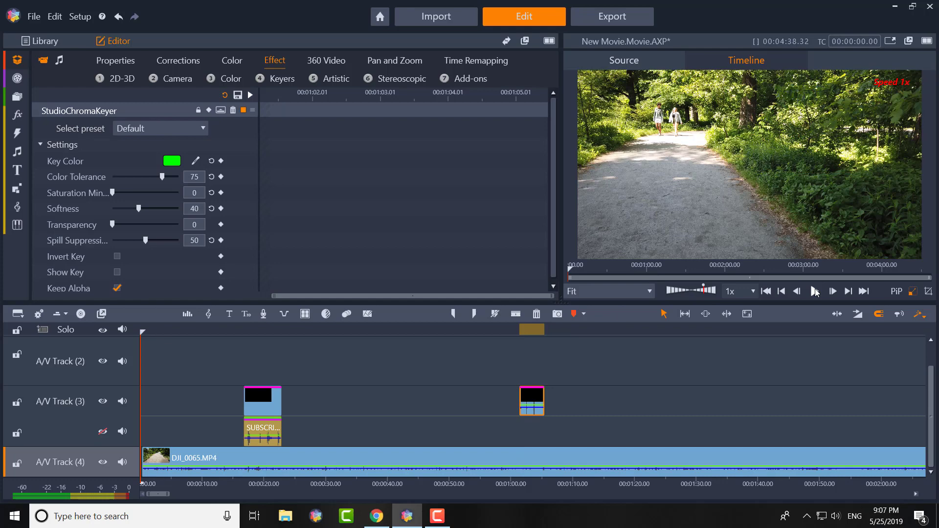
{"action": "left_click", "coordinate": [814, 291]}
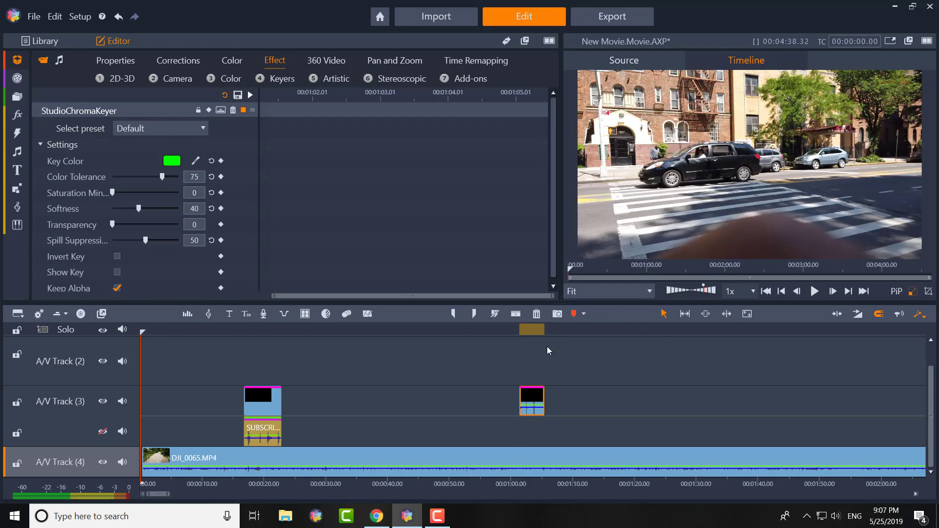
Step: Replay from about one minute, then move the thumbs-up into the lower-right corner at 1:03.06
{"action": "left_click", "coordinate": [526, 326]}
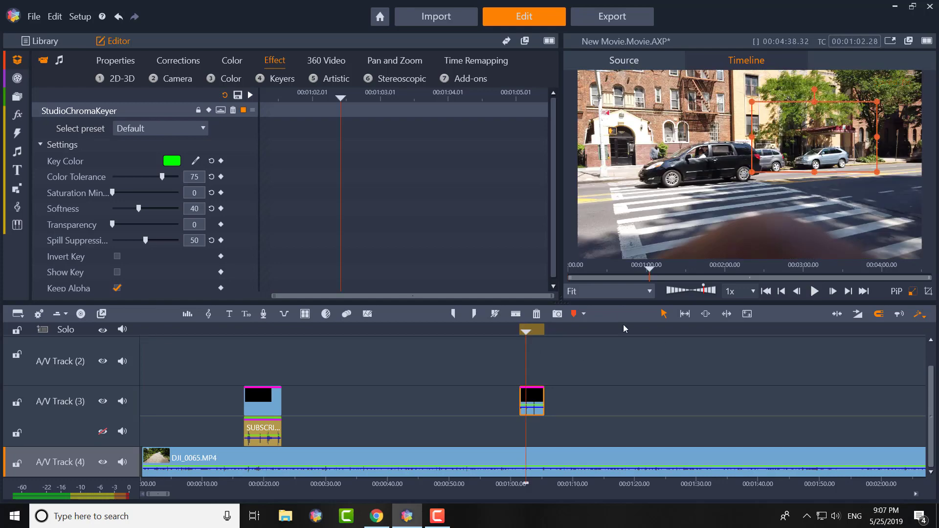
{"action": "left_click", "coordinate": [818, 292]}
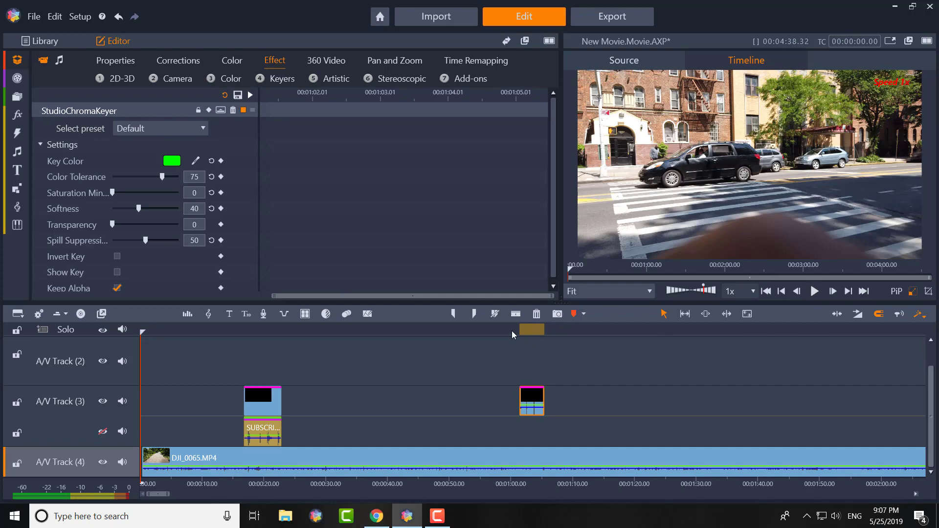
{"action": "left_click", "coordinate": [512, 331]}
{"action": "left_click", "coordinate": [816, 291]}
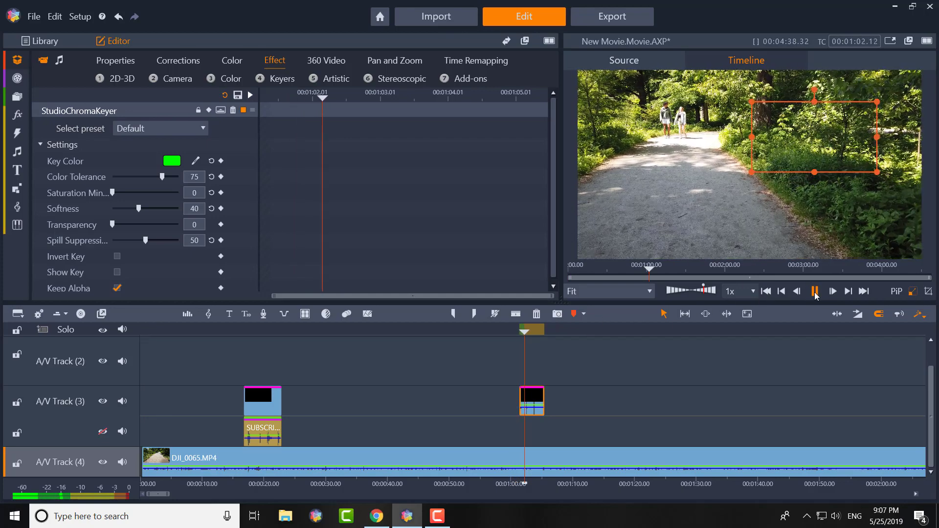
{"action": "left_click", "coordinate": [815, 292]}
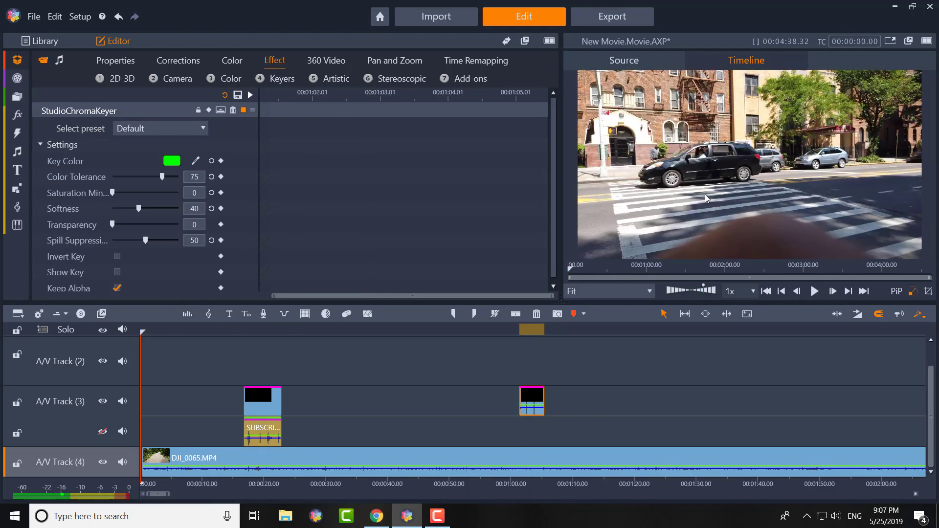
{"action": "left_click", "coordinate": [529, 328]}
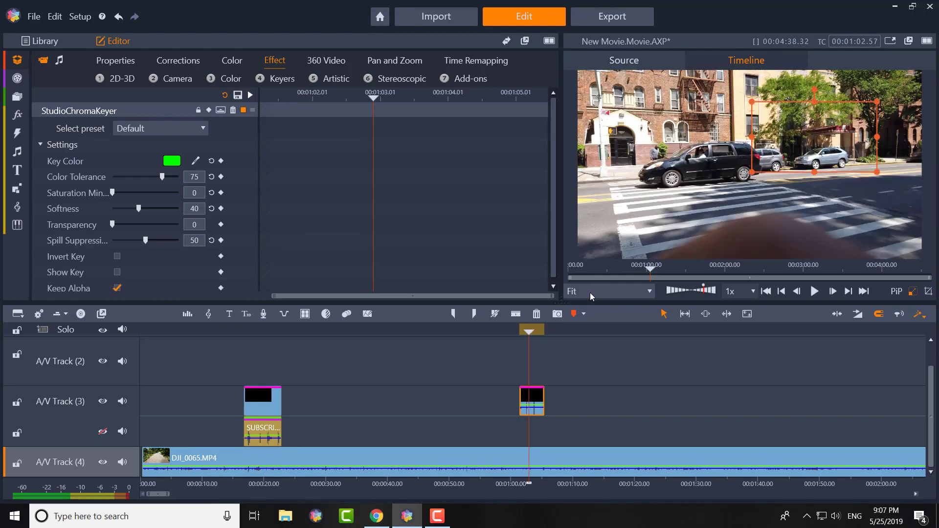
{"action": "left_click", "coordinate": [530, 326]}
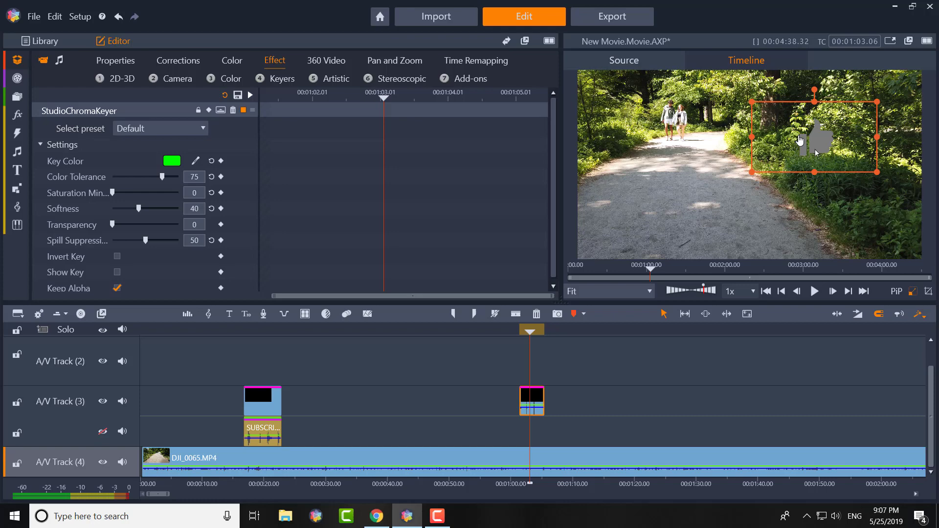
{"action": "left_click_drag", "start_coordinate": [802, 144], "coordinate": [879, 218]}
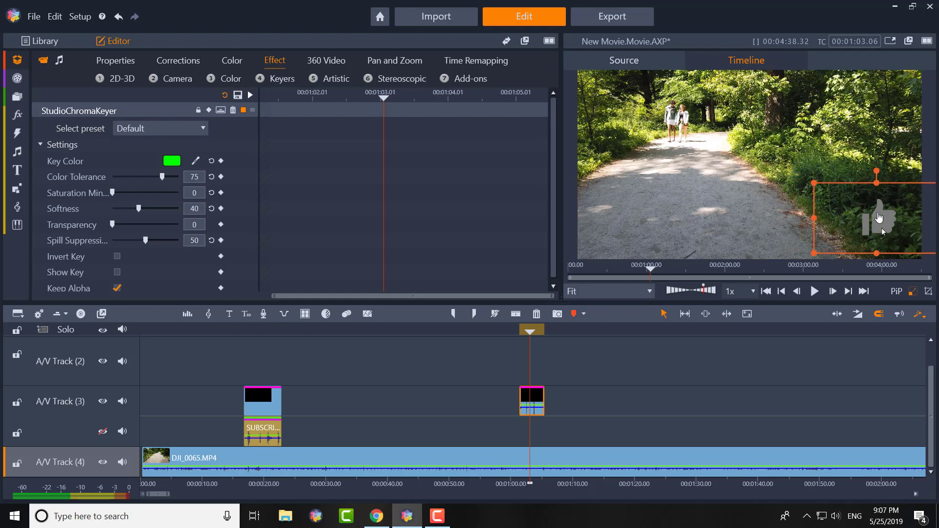
Step: Detach the thumbs-up clip's audio and lower its volume to -12.63 dB
{"action": "right_click", "coordinate": [527, 398]}
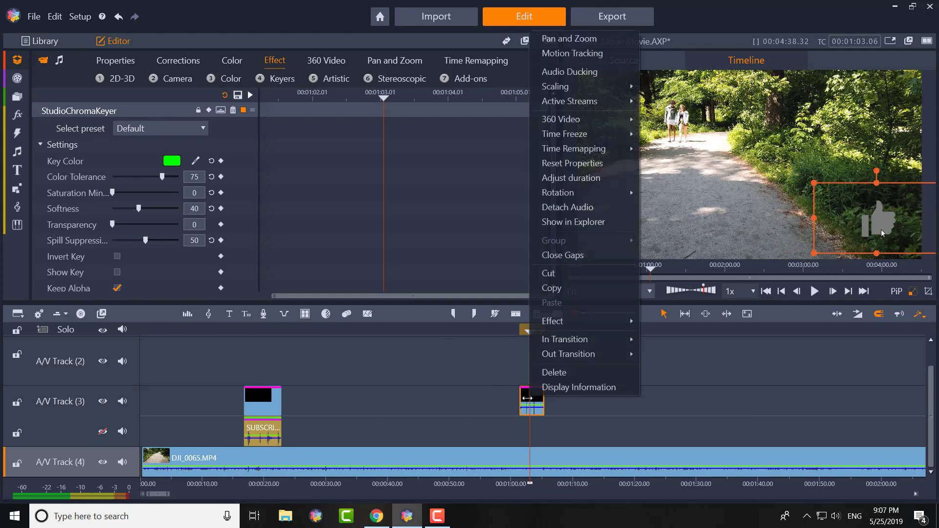
{"action": "left_click", "coordinate": [570, 208]}
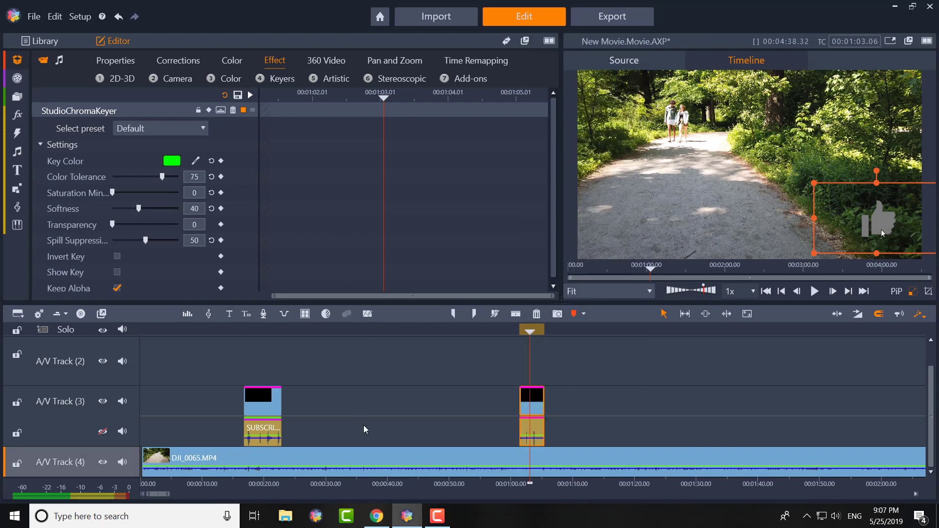
{"action": "left_click", "coordinate": [532, 430]}
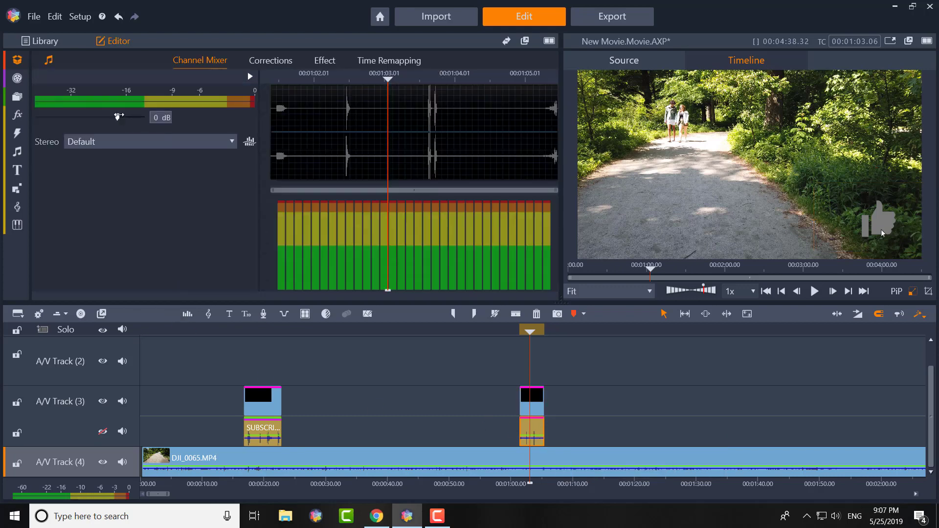
{"action": "left_click_drag", "start_coordinate": [95, 116], "coordinate": [63, 122]}
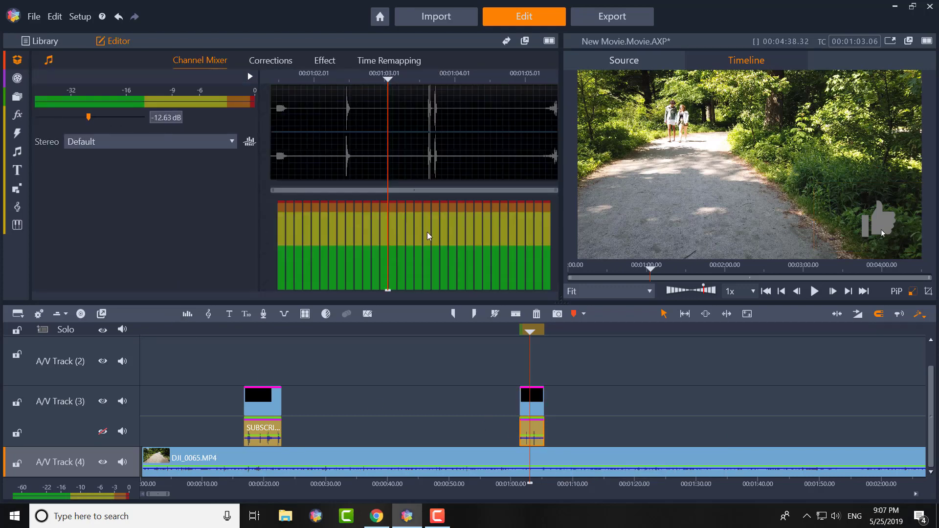
Step: Play back from about 1:00 to check the overlay and its quieter audio
{"action": "left_click", "coordinate": [510, 328]}
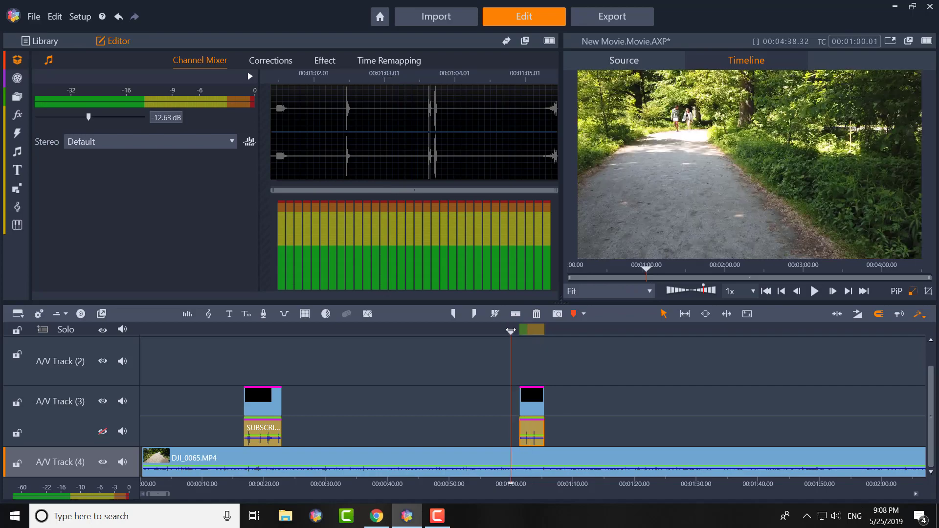
{"action": "left_click", "coordinate": [815, 291]}
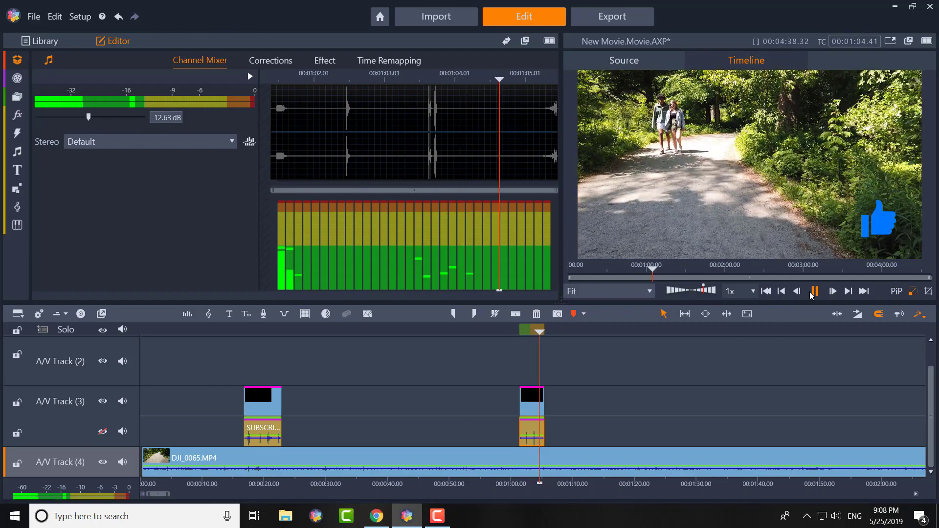
{"action": "left_click", "coordinate": [814, 291]}
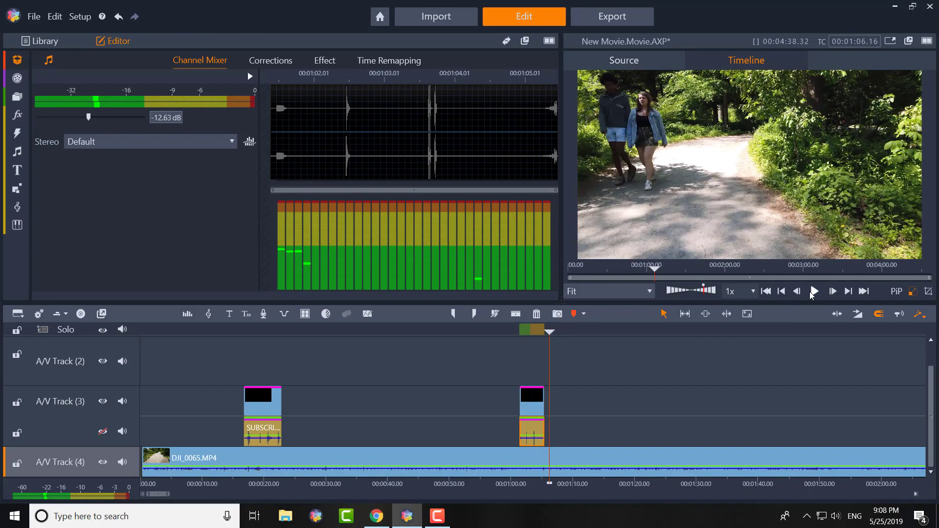